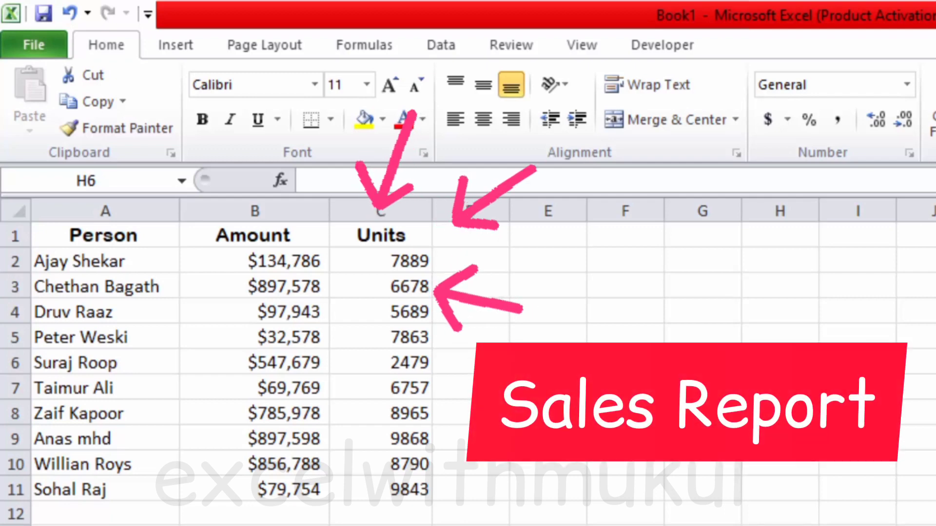
{"action": "left_click_drag", "start_coordinate": [146, 235], "coordinate": [402, 483]}
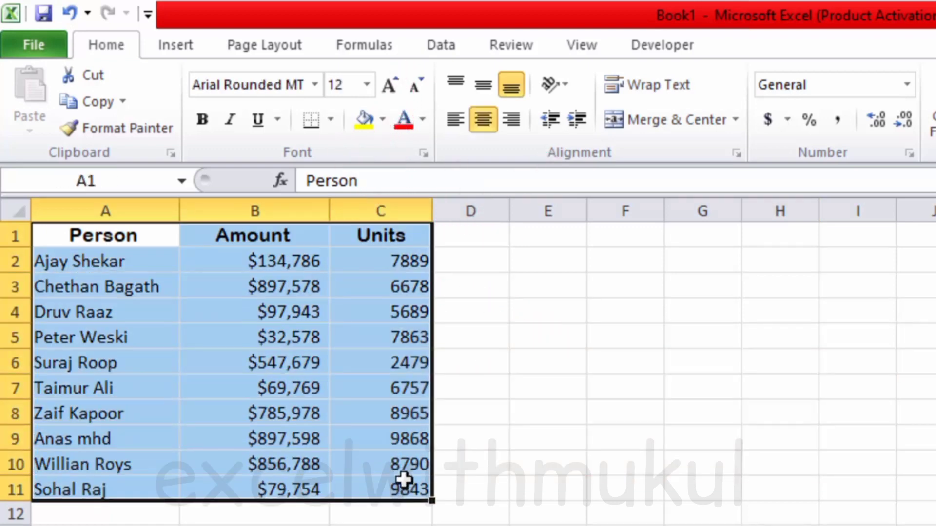
{"action": "left_click", "coordinate": [520, 359]}
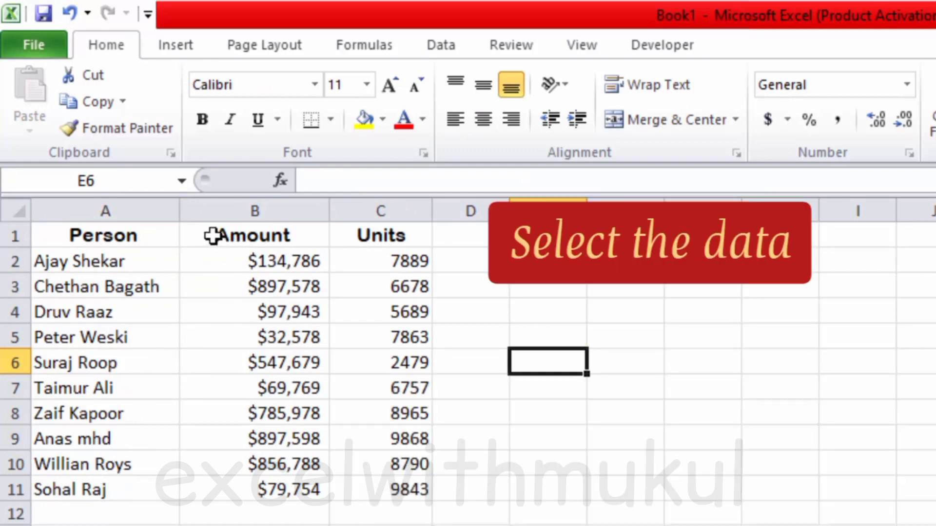
Set up a Top 10 Items conditional formatting rule on the Amount column, B1:B11, ranking the top 3 values
{"action": "mouse_move", "coordinate": [215, 234]}
{"action": "left_mouse_down"}
{"action": "mouse_move", "coordinate": [230, 361]}
{"action": "mouse_move", "coordinate": [220, 487]}
{"action": "left_mouse_up"}
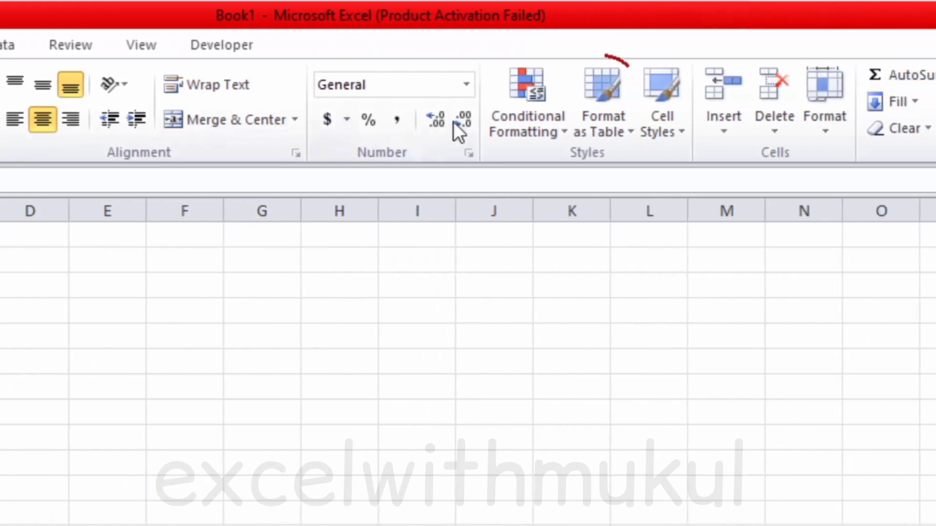
{"action": "left_click", "coordinate": [515, 103]}
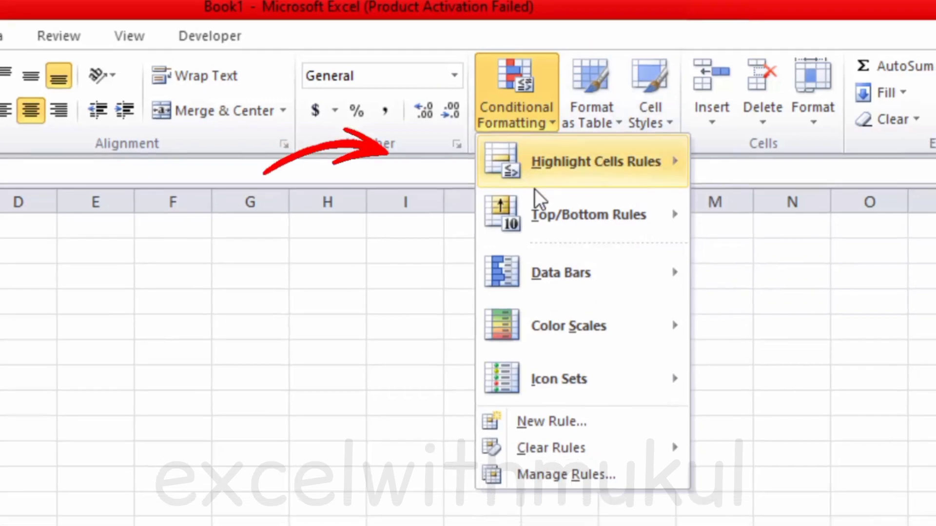
{"action": "mouse_move", "coordinate": [556, 223]}
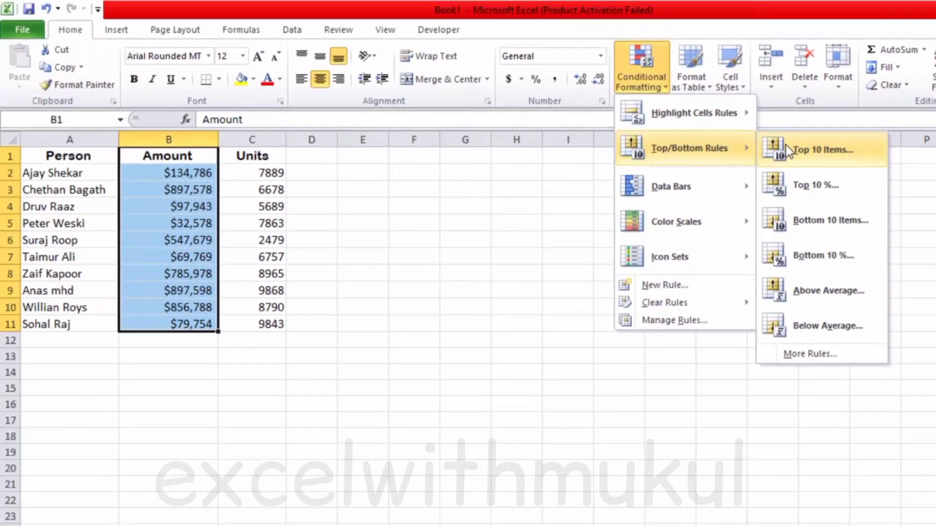
{"action": "left_click", "coordinate": [643, 131]}
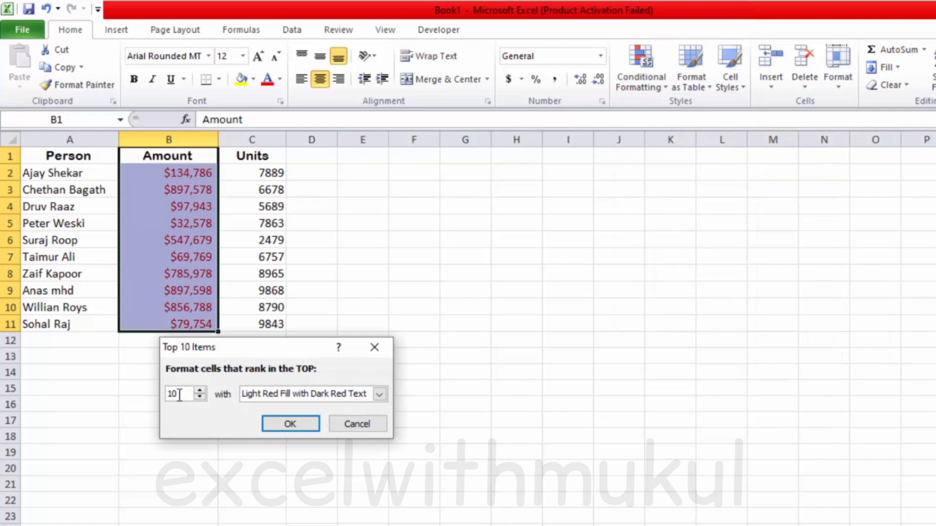
{"action": "key", "text": "BackSpace"}
{"action": "key", "text": "BackSpace"}
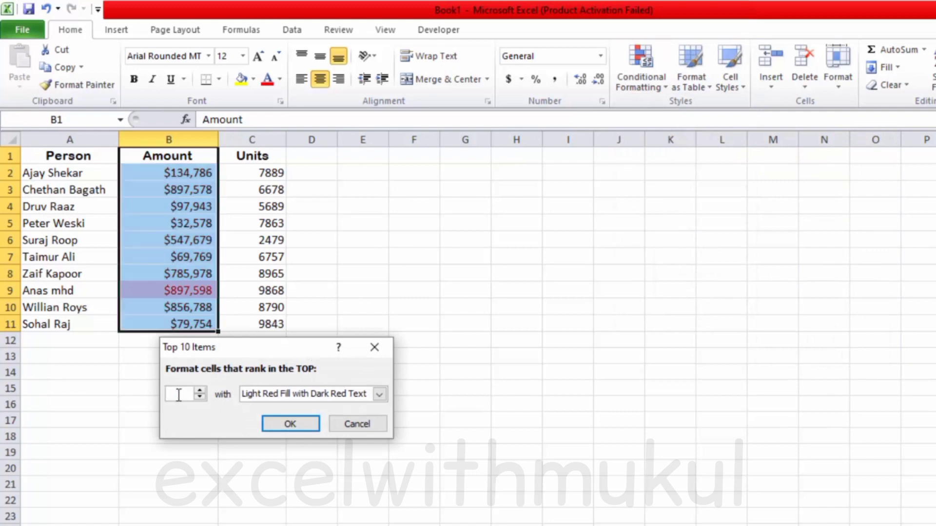
{"action": "type", "text": "3"}
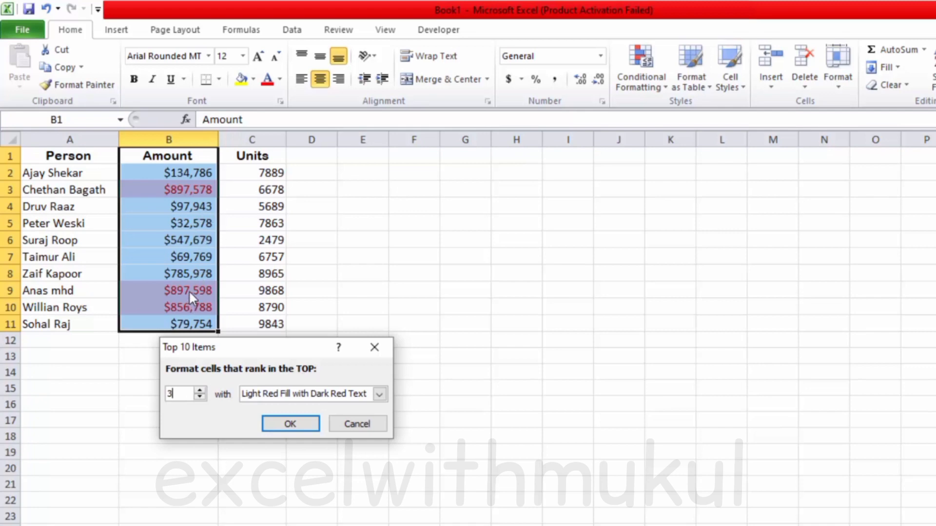
Try the Yellow Fill with Dark Yellow Text and Green Fill with Dark Green Text formats for the top 3 rule
{"action": "left_click", "coordinate": [380, 394]}
{"action": "left_click", "coordinate": [380, 394]}
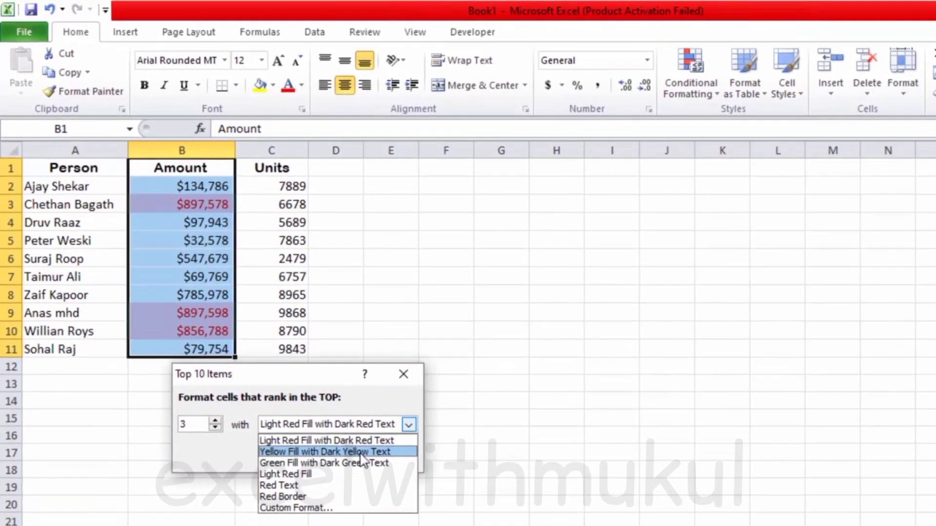
{"action": "left_click", "coordinate": [354, 423]}
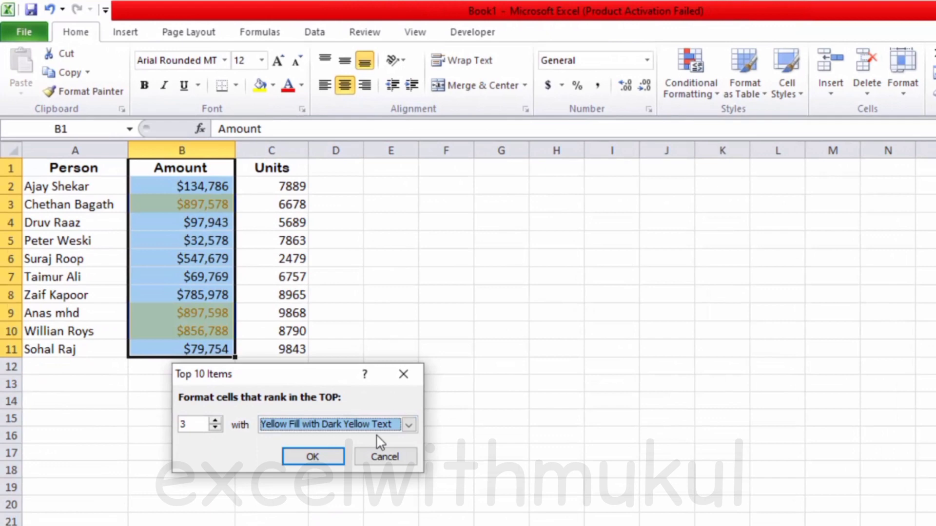
{"action": "left_click", "coordinate": [407, 425]}
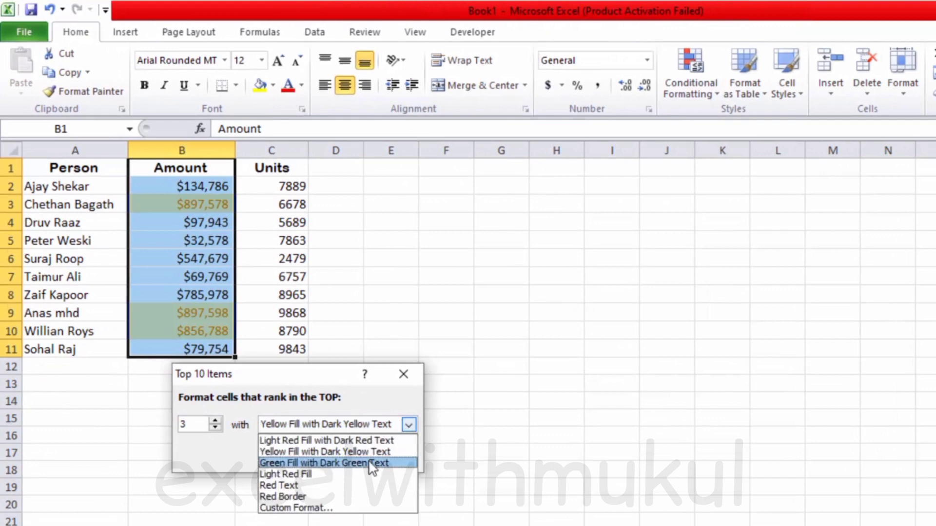
{"action": "left_click", "coordinate": [375, 462]}
Give the top 3 rule a custom format with a light purple fill and apply it to the Amount column
{"action": "left_click", "coordinate": [410, 426]}
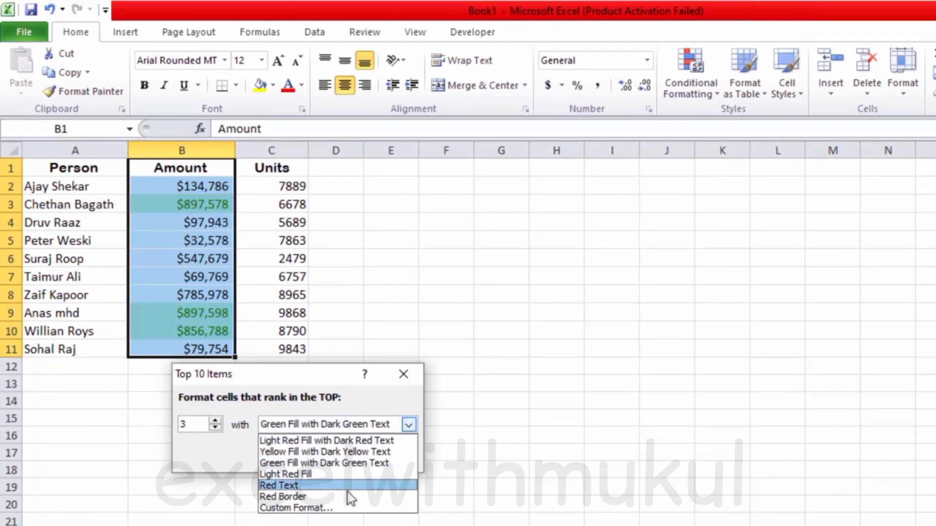
{"action": "left_click", "coordinate": [338, 509]}
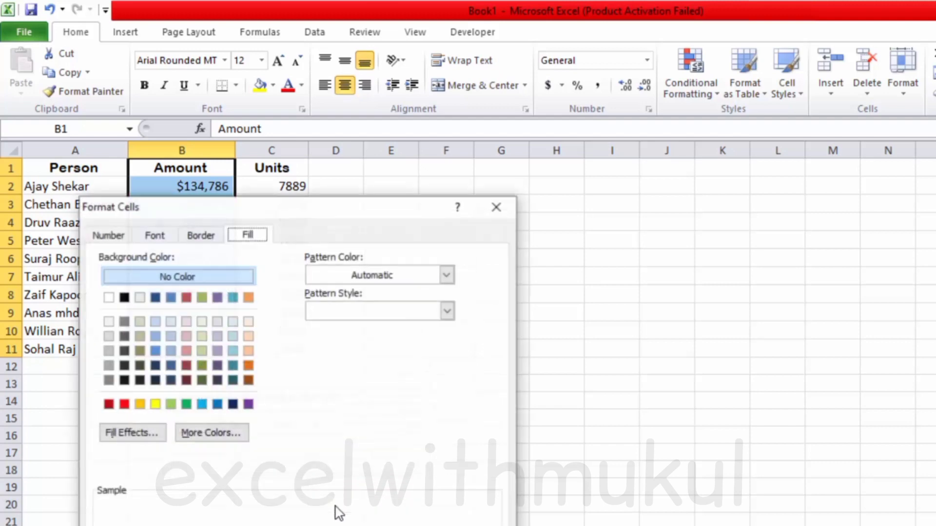
{"action": "left_click", "coordinate": [216, 336]}
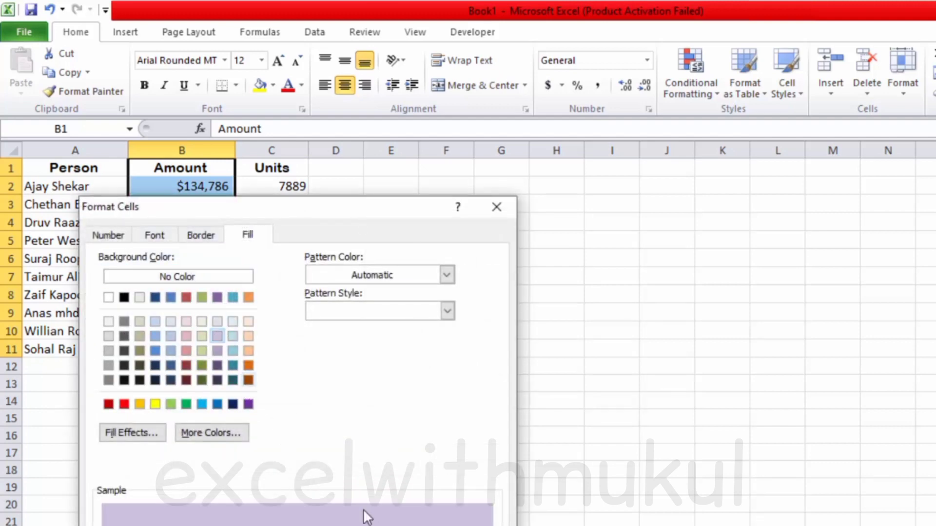
{"action": "key", "text": "Return"}
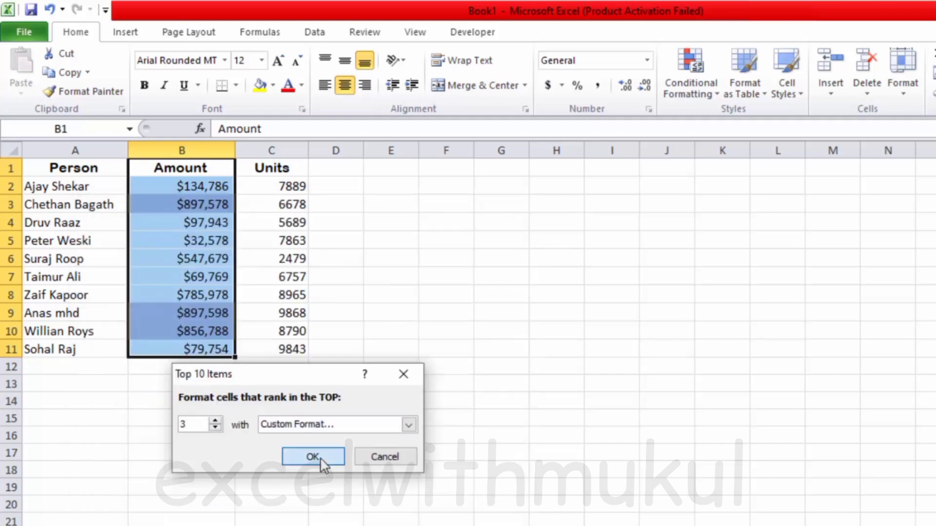
{"action": "left_click", "coordinate": [321, 459]}
{"action": "left_click", "coordinate": [385, 354]}
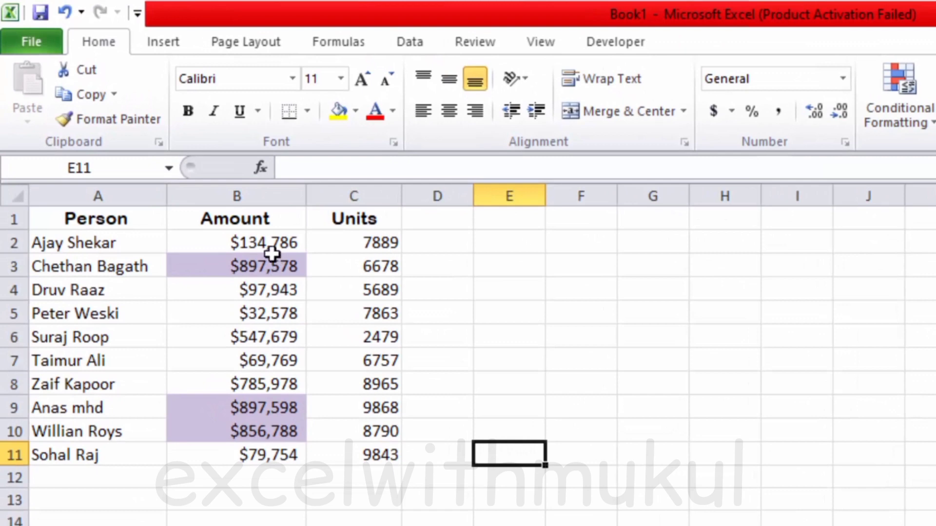
Change the amount in cell B2 to 9934786
{"action": "double_click", "coordinate": [272, 253]}
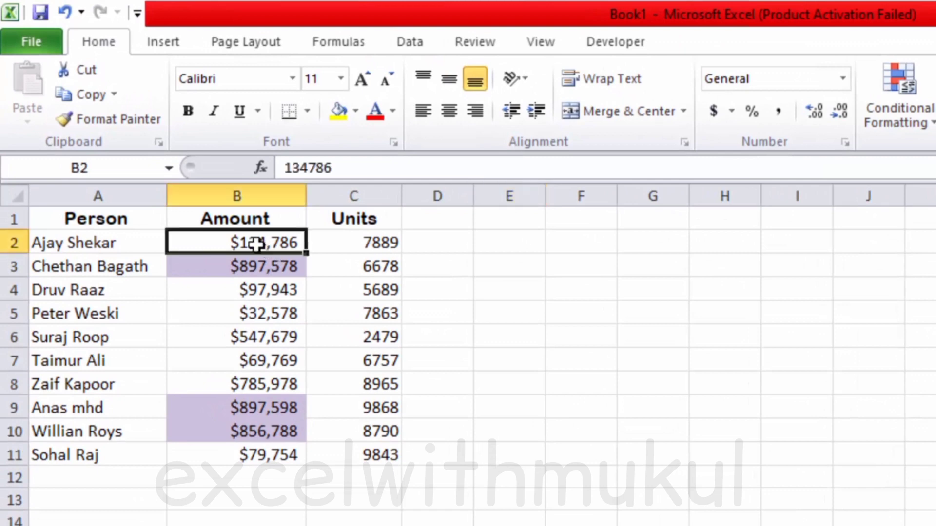
{"action": "key", "text": "BackSpace"}
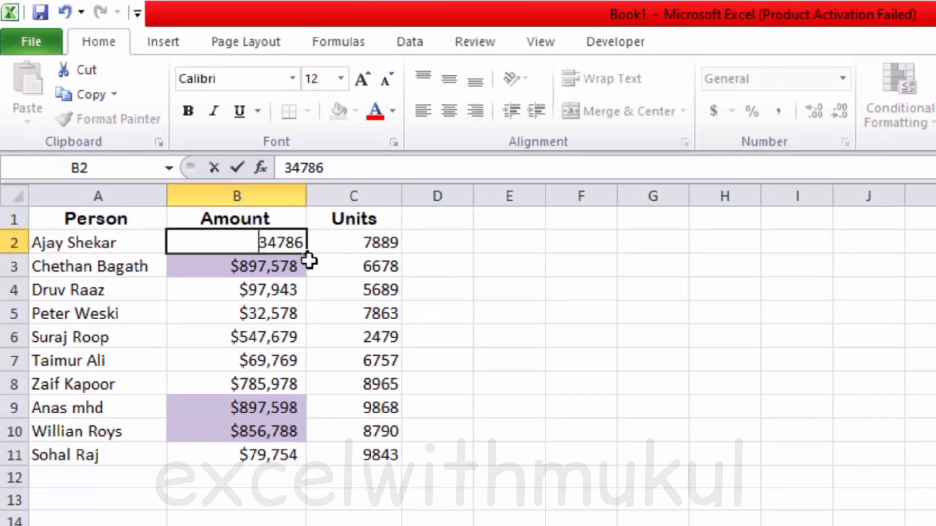
{"action": "type", "text": "99"}
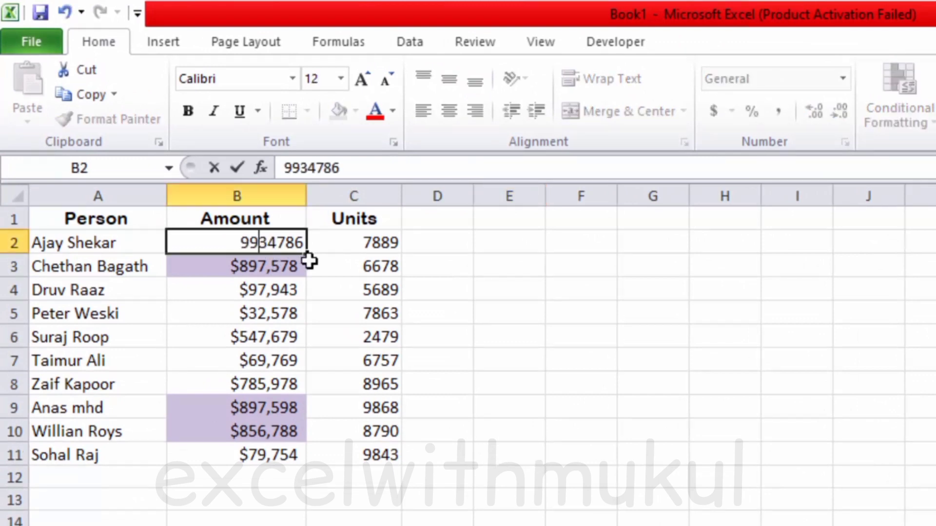
{"action": "key", "text": "Return"}
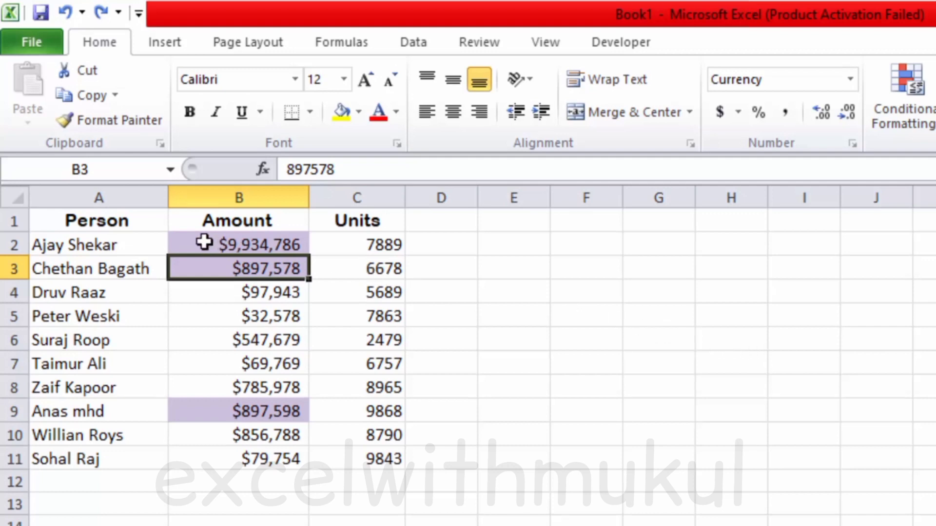
Apply a Bottom 10 Items rule to B2:B11 that formats the lowest 3 amounts with Light Red Fill with Dark Red Text
{"action": "left_click_drag", "start_coordinate": [204, 241], "coordinate": [207, 455]}
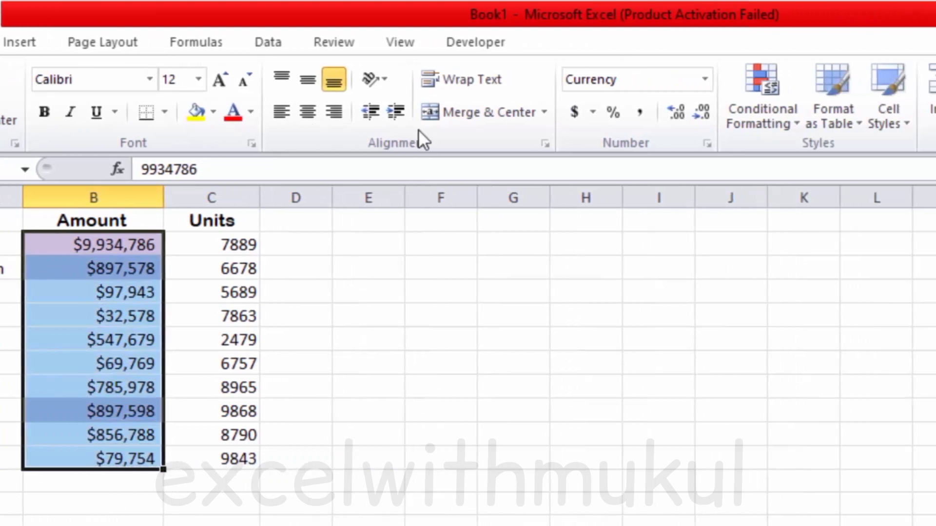
{"action": "left_click", "coordinate": [741, 100]}
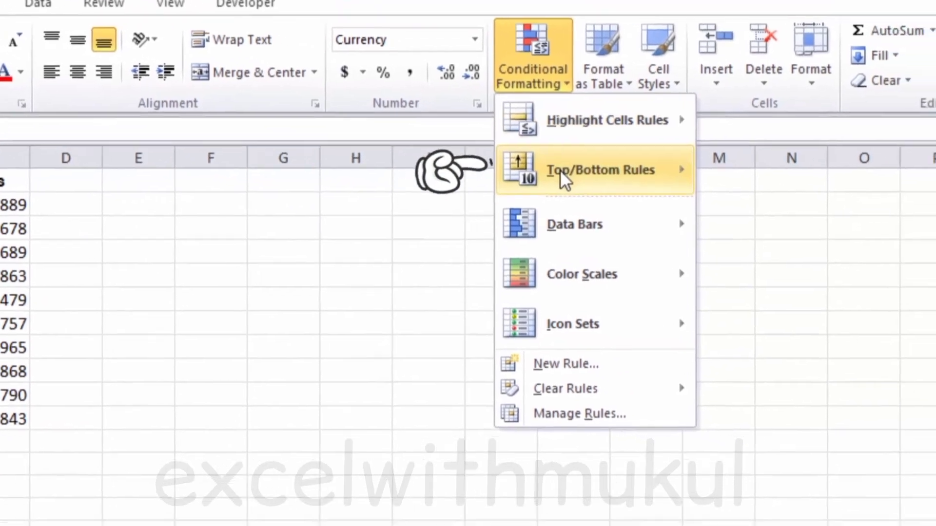
{"action": "mouse_move", "coordinate": [731, 197]}
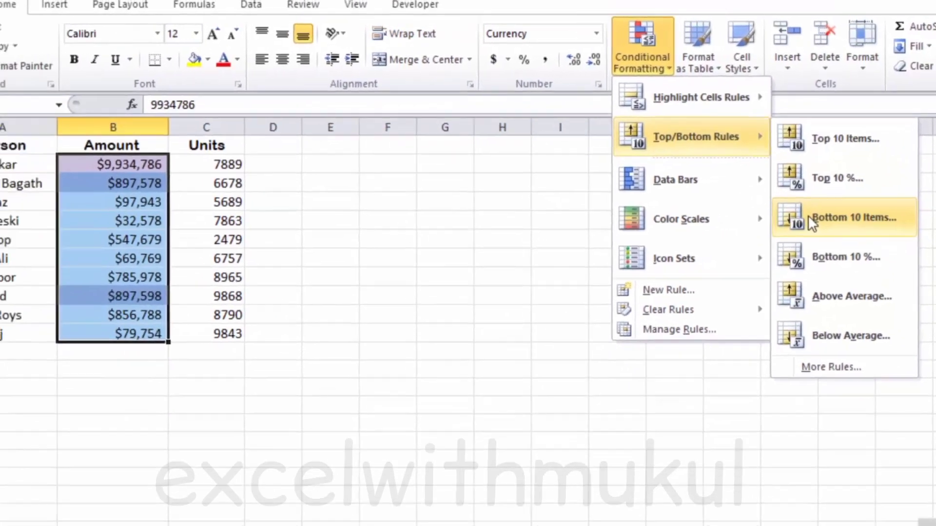
{"action": "left_click", "coordinate": [722, 263]}
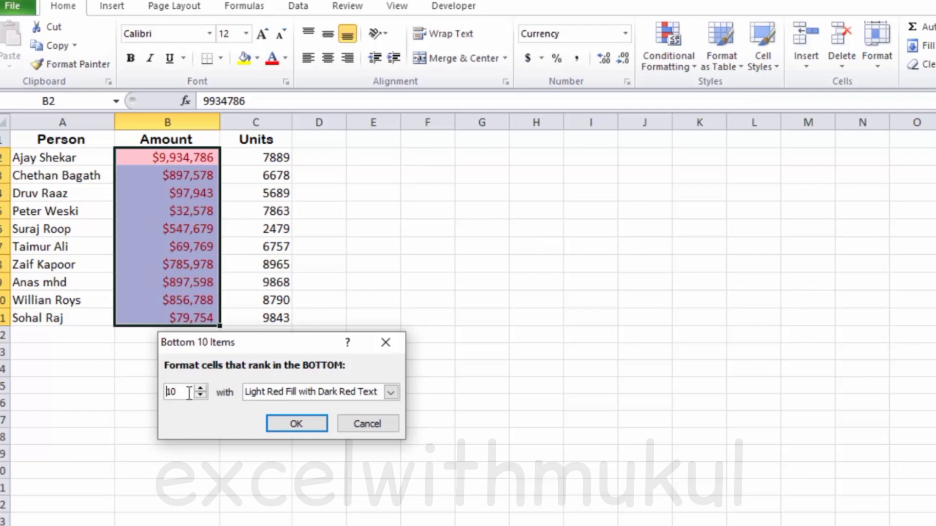
{"action": "key", "text": "BackSpace"}
{"action": "key", "text": "BackSpace"}
{"action": "type", "text": "3"}
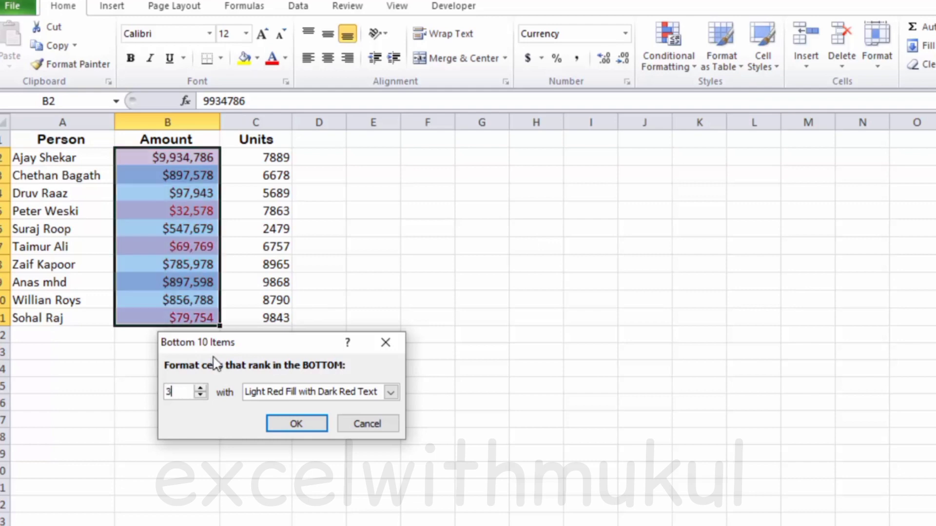
{"action": "left_click", "coordinate": [307, 424]}
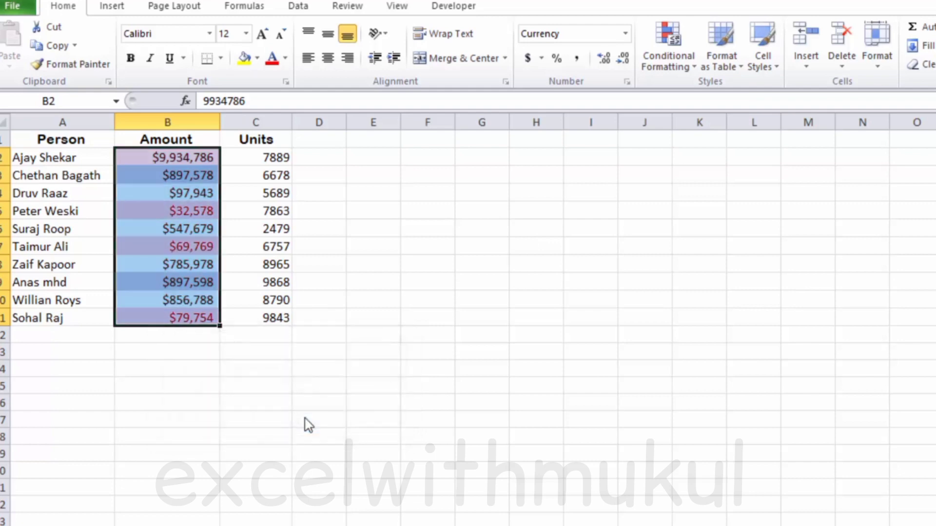
{"action": "left_click", "coordinate": [323, 351]}
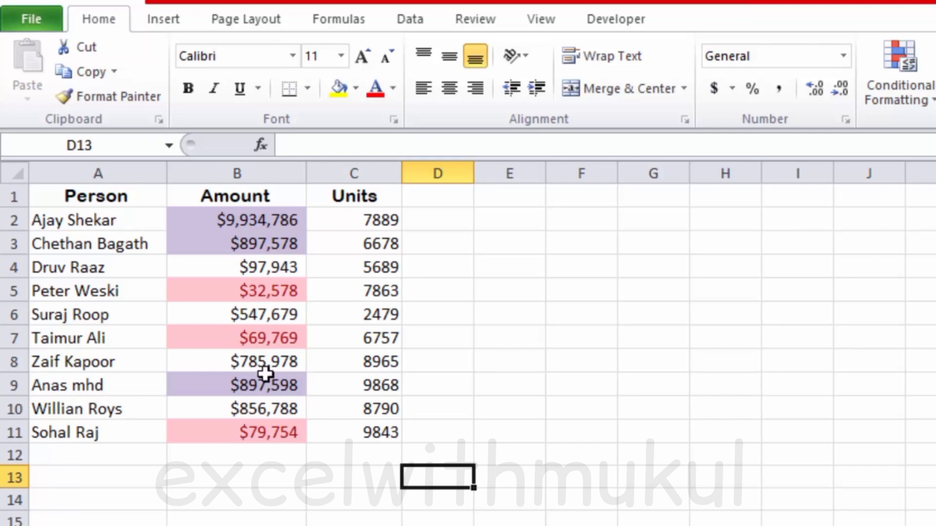
{"action": "left_click", "coordinate": [141, 223]}
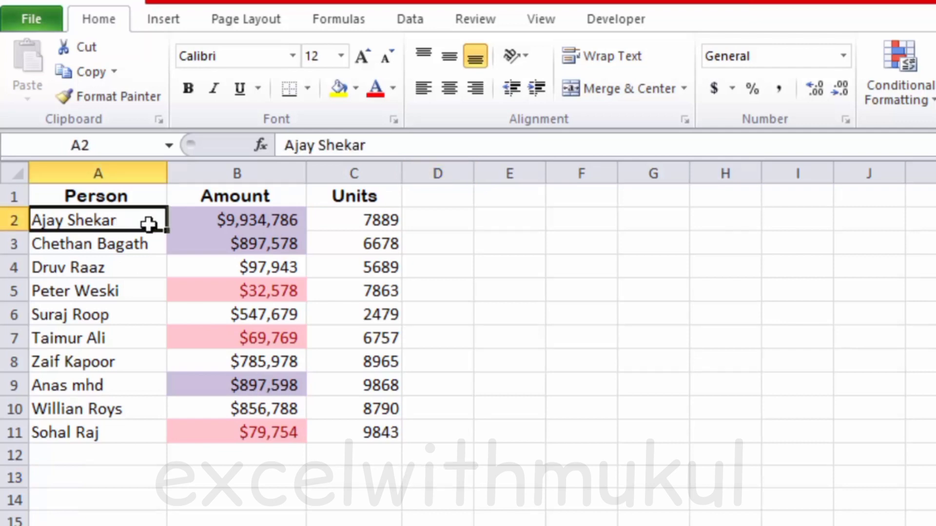
{"action": "left_click_drag", "start_coordinate": [142, 221], "coordinate": [367, 221]}
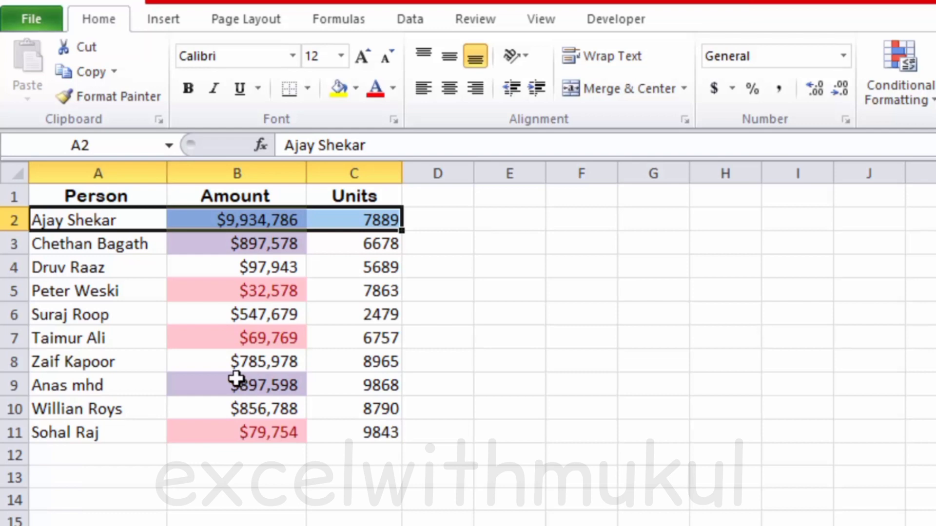
{"action": "left_click", "coordinate": [237, 478]}
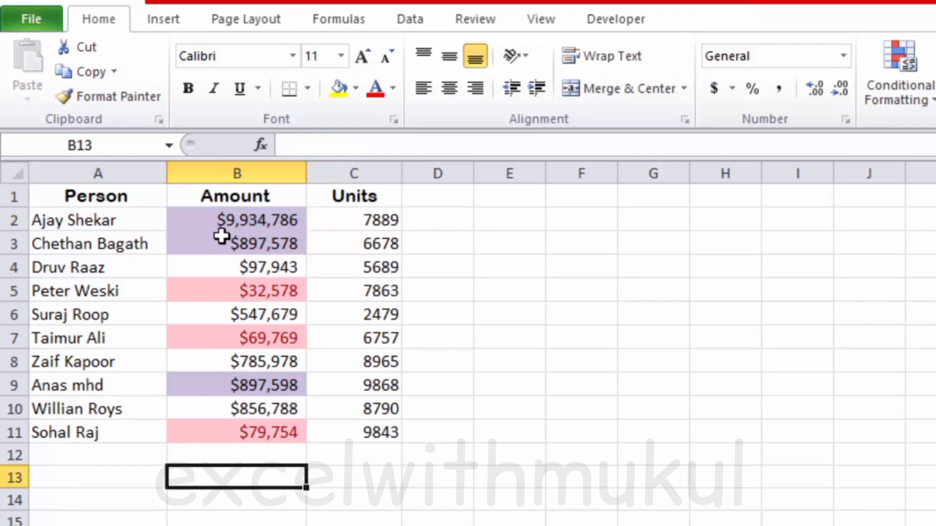
Clear the conditional formatting rules from the amounts in B2:B11
{"action": "left_click", "coordinate": [195, 222]}
{"action": "left_click_drag", "start_coordinate": [195, 222], "coordinate": [183, 427]}
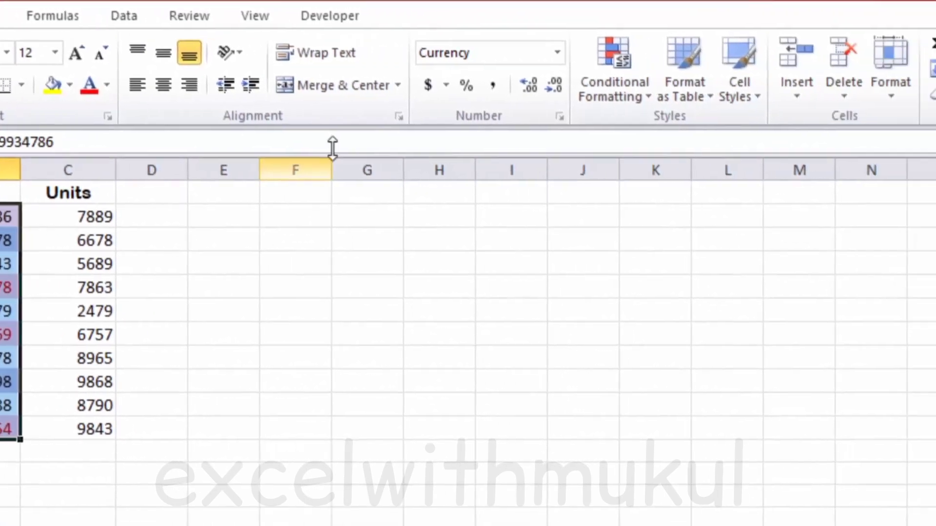
{"action": "left_click", "coordinate": [551, 60]}
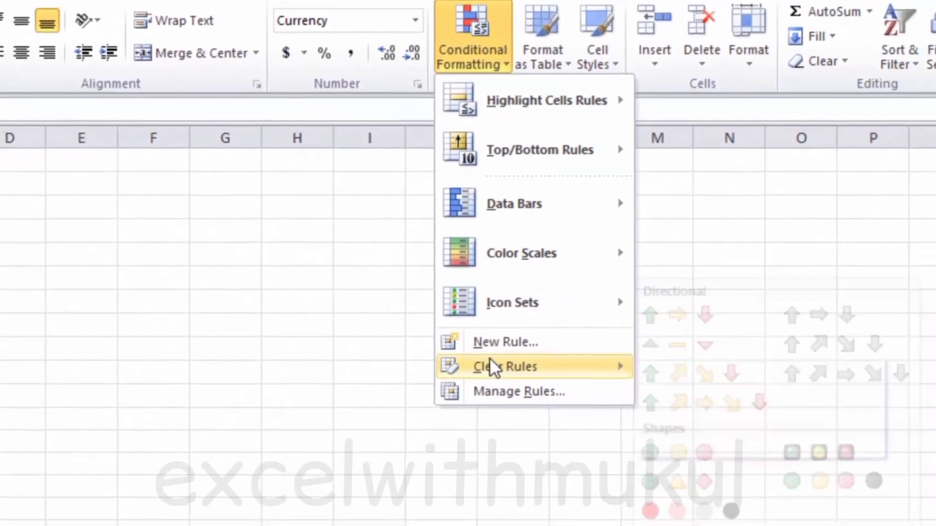
{"action": "mouse_move", "coordinate": [550, 383]}
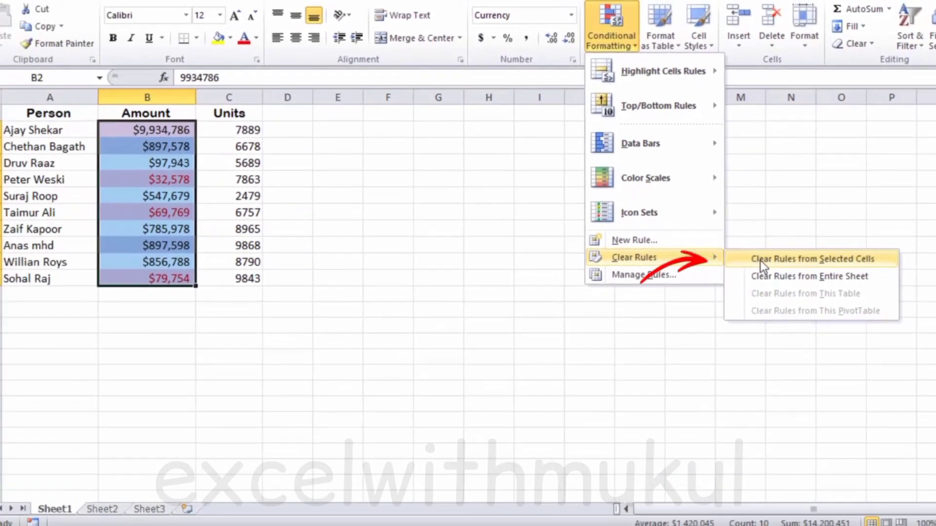
{"action": "left_click", "coordinate": [760, 260]}
{"action": "left_click", "coordinate": [268, 330]}
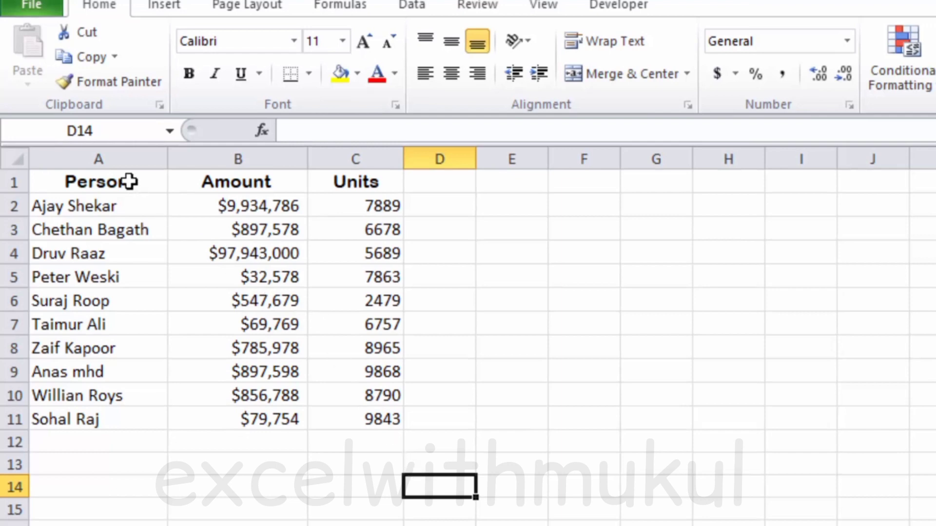
Start a new conditional formatting rule for the records in A2:C11 that uses a formula to determine which cells to format
{"action": "left_click", "coordinate": [135, 201]}
{"action": "left_click_drag", "start_coordinate": [135, 201], "coordinate": [360, 411]}
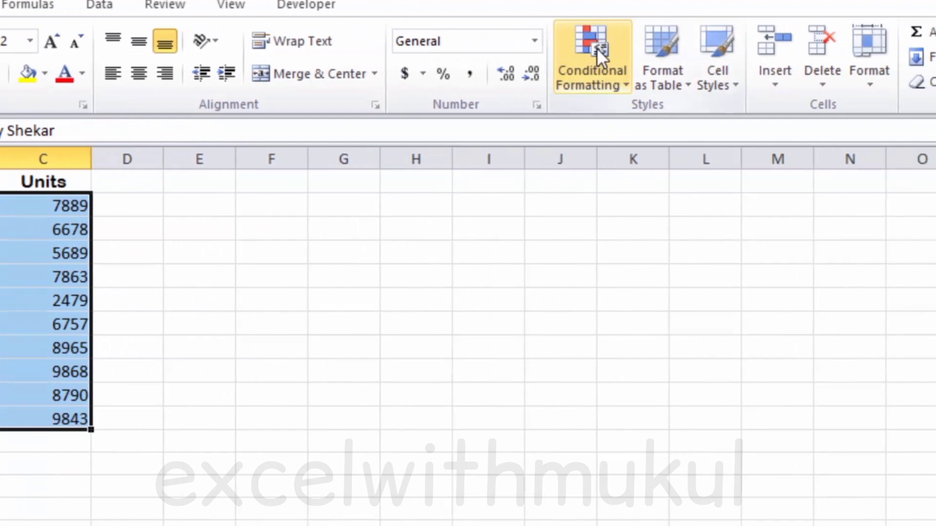
{"action": "left_click", "coordinate": [597, 48]}
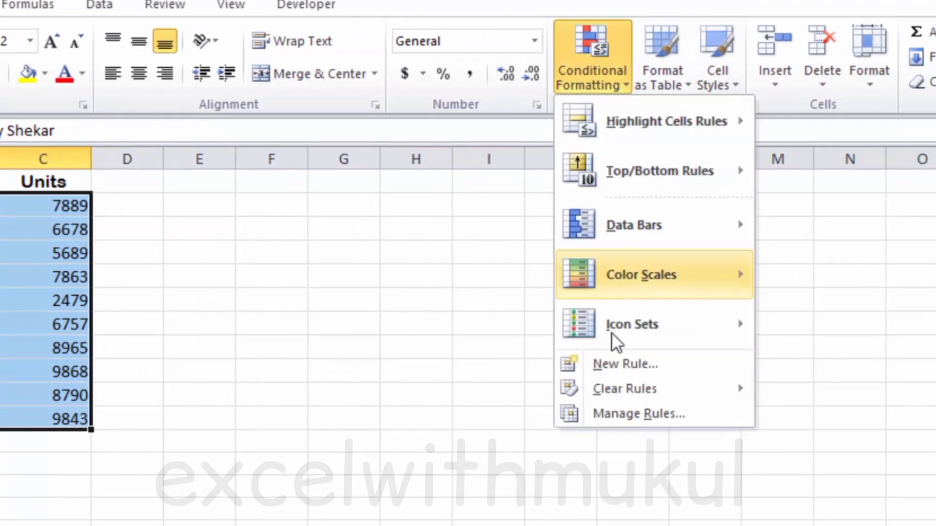
{"action": "left_click", "coordinate": [613, 363]}
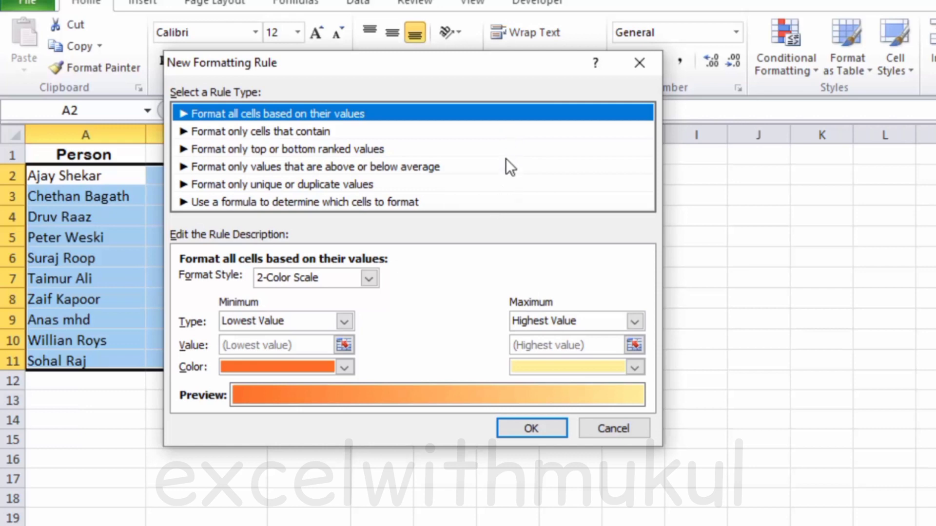
{"action": "left_click", "coordinate": [493, 201]}
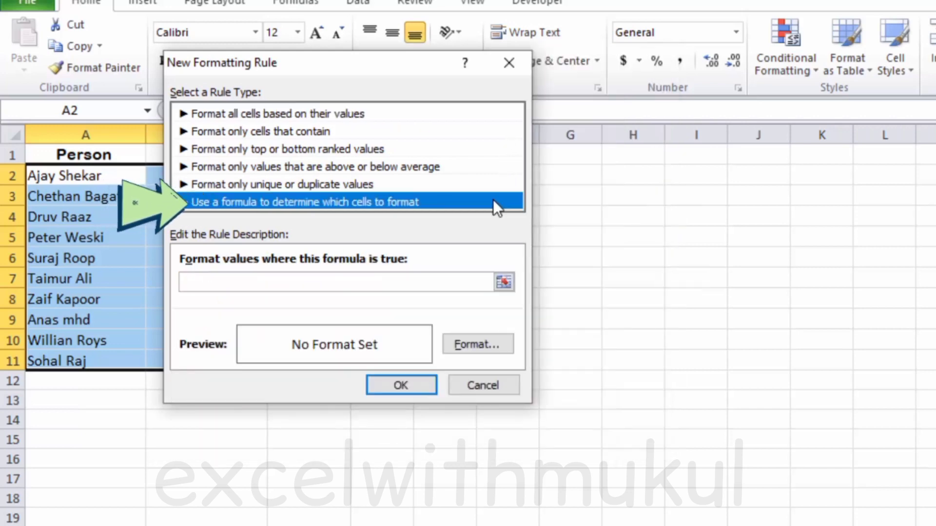
Enter =$B2>80000 as the formula of the new formatting rule
{"action": "left_click", "coordinate": [365, 278]}
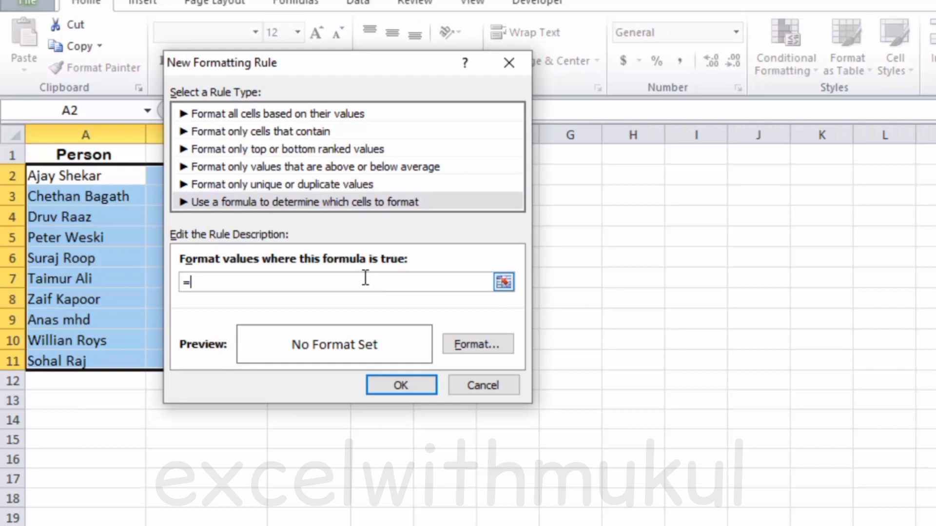
{"action": "type", "text": "$"}
{"action": "left_click_drag", "start_coordinate": [360, 56], "coordinate": [504, 103]}
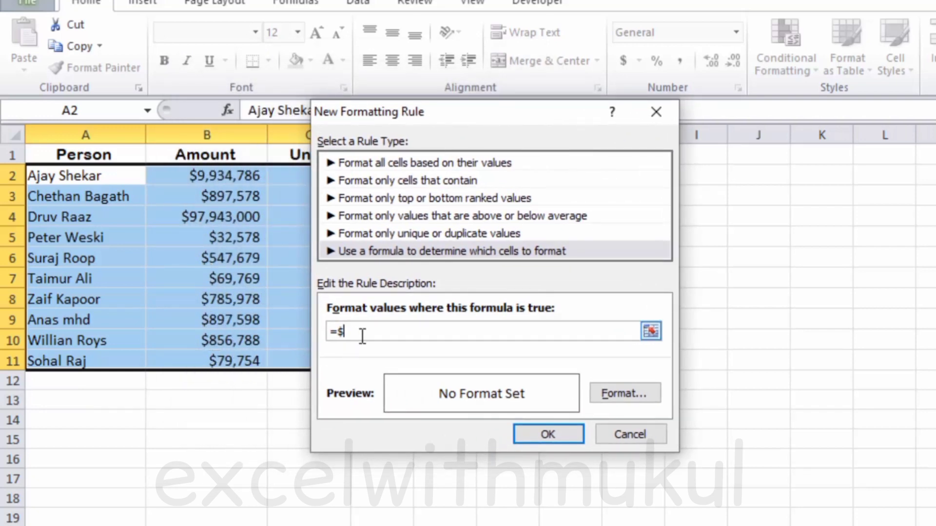
{"action": "type", "text": "b"}
{"action": "key", "text": "BackSpace"}
{"action": "type", "text": "B2>80000"}
Give the formula rule a light red fill and bold text, and apply it to the selected records
{"action": "left_click", "coordinate": [628, 394]}
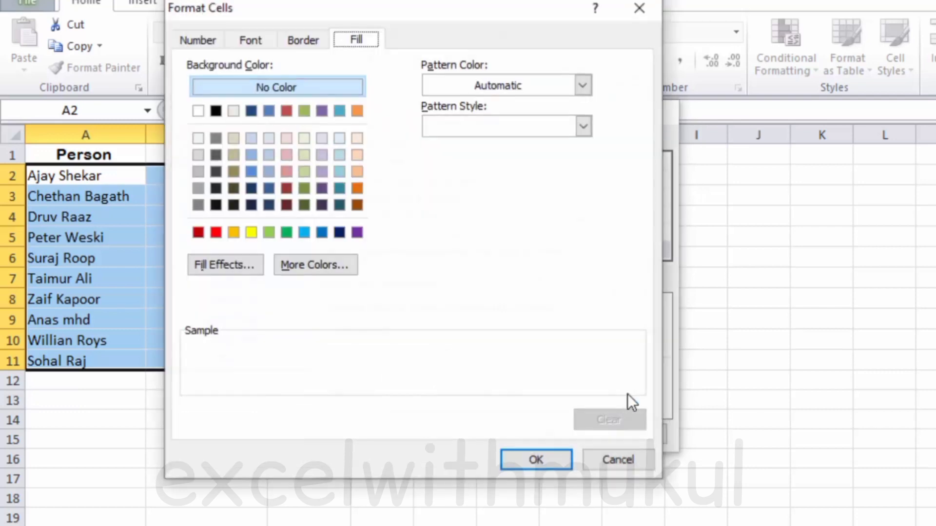
{"action": "left_click", "coordinate": [284, 168]}
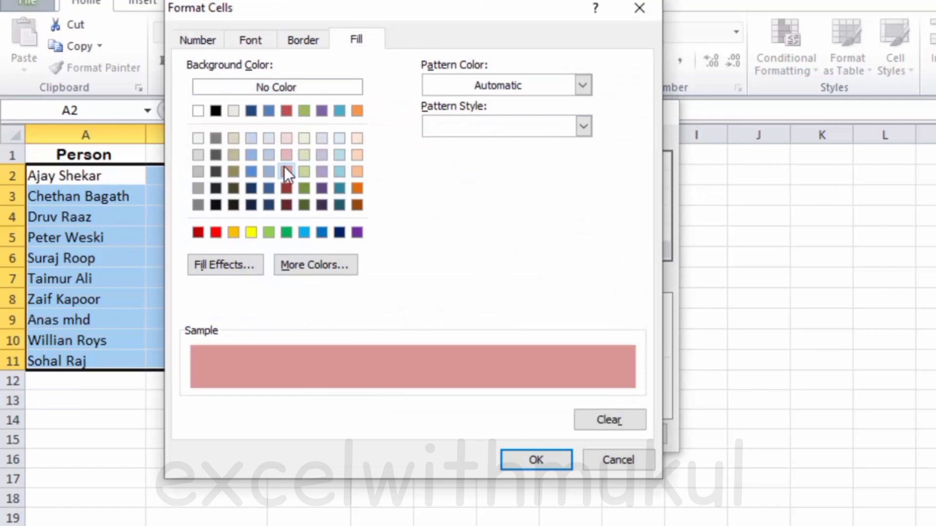
{"action": "left_click", "coordinate": [257, 42]}
{"action": "left_click", "coordinate": [440, 127]}
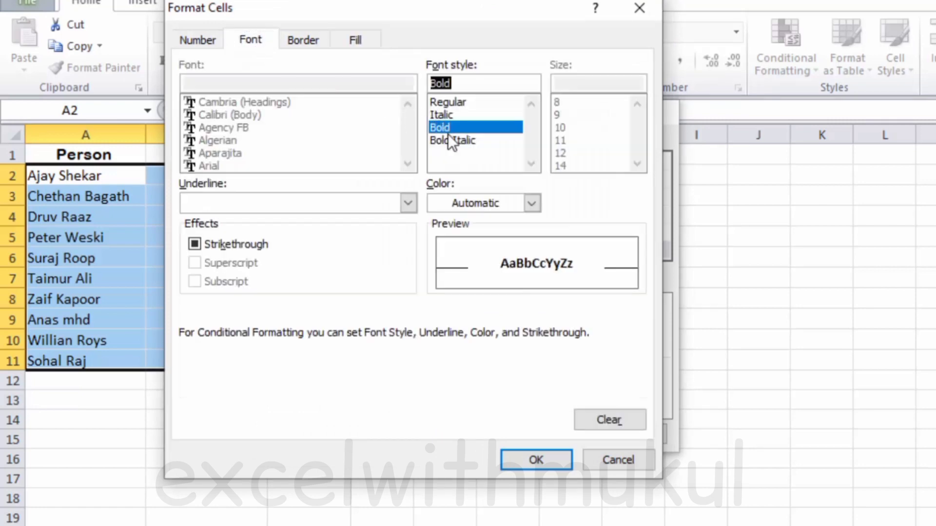
{"action": "left_click", "coordinate": [532, 203]}
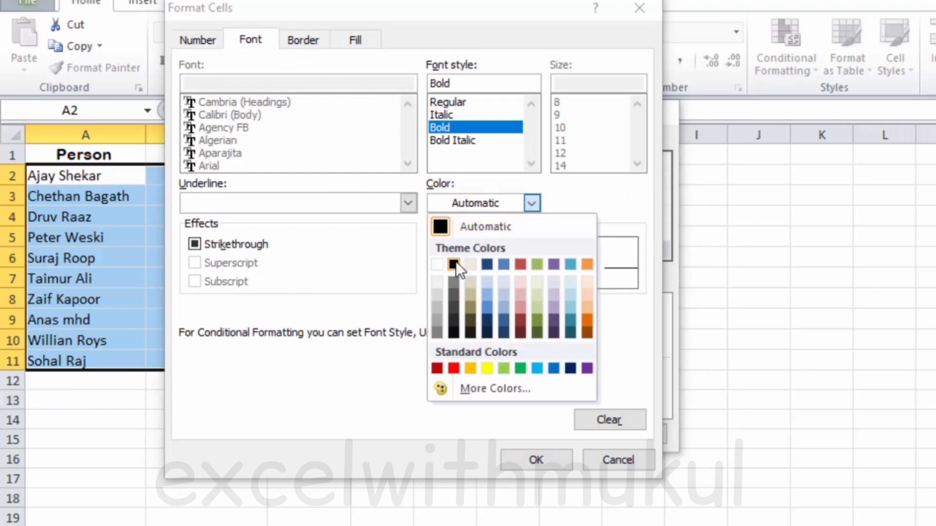
{"action": "left_click", "coordinate": [548, 454]}
{"action": "left_click", "coordinate": [548, 455]}
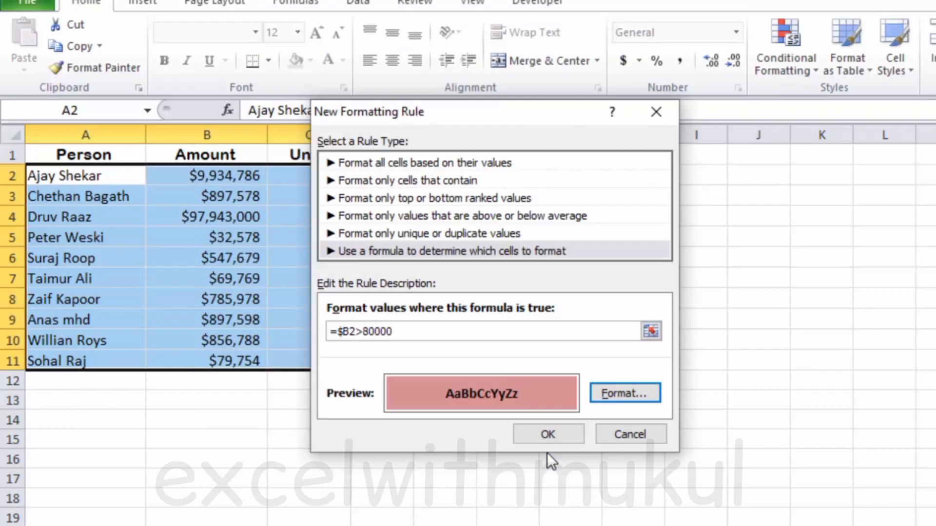
{"action": "left_click", "coordinate": [532, 426]}
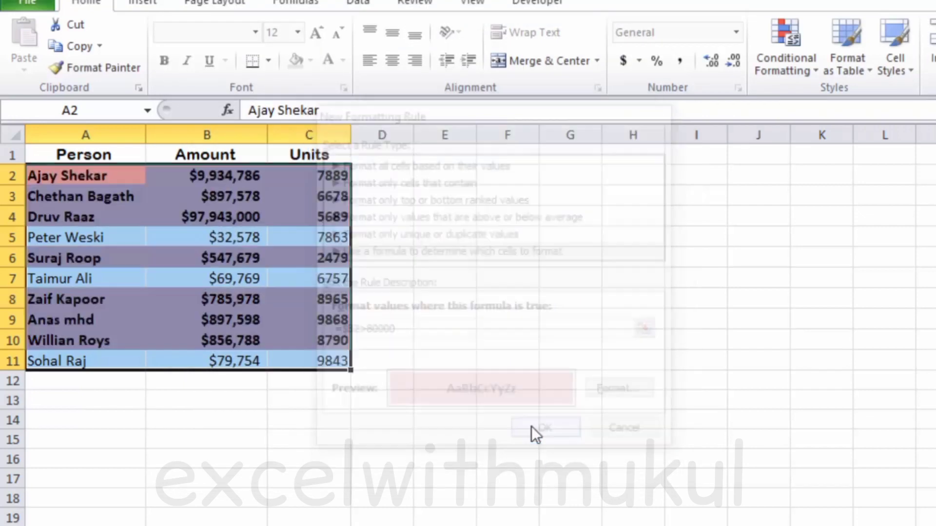
{"action": "left_click", "coordinate": [418, 354]}
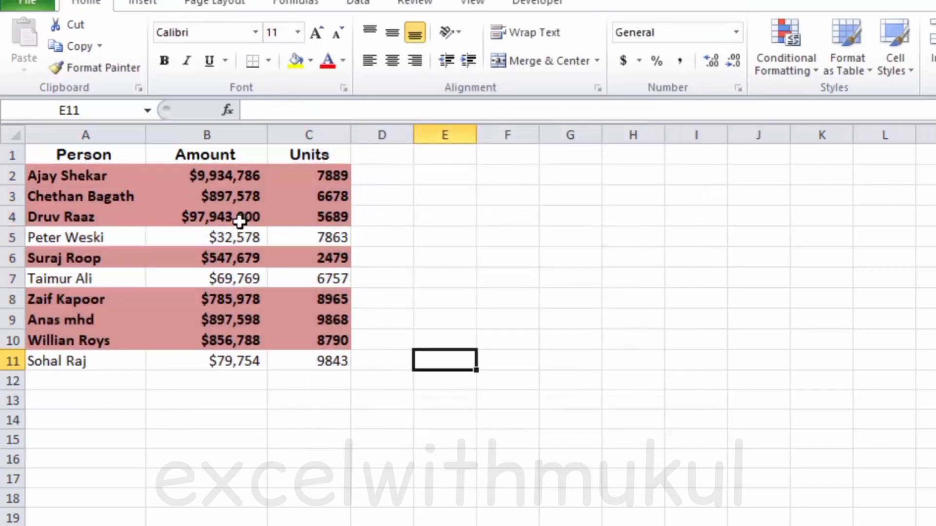
{"action": "left_click_drag", "start_coordinate": [54, 175], "coordinate": [313, 360]}
{"action": "left_click", "coordinate": [396, 336]}
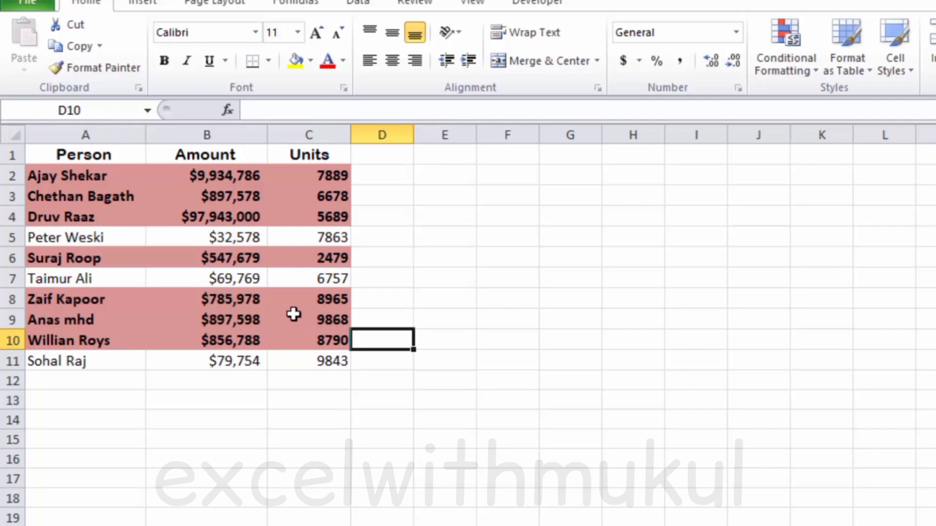
Change the amount in cell B8 to 7859
{"action": "left_click", "coordinate": [262, 299]}
{"action": "double_click", "coordinate": [263, 299]}
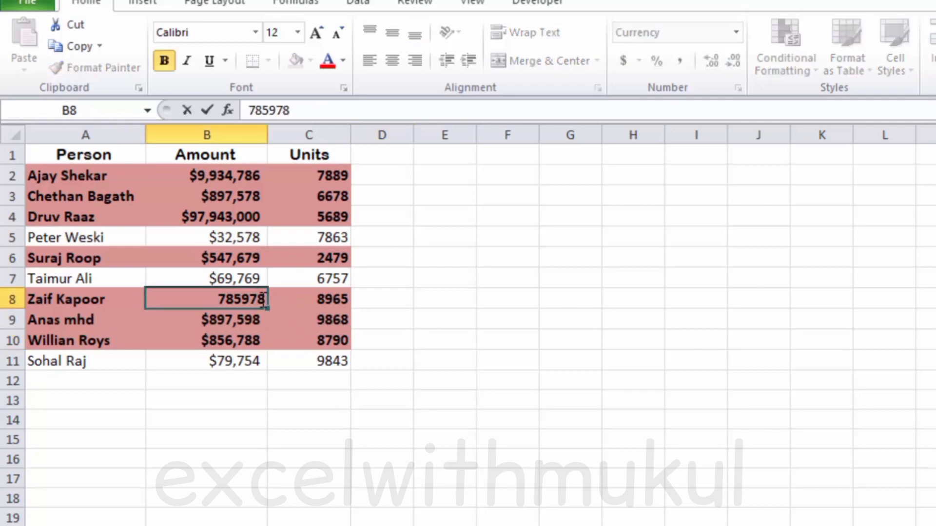
{"action": "key", "text": "BackSpace"}
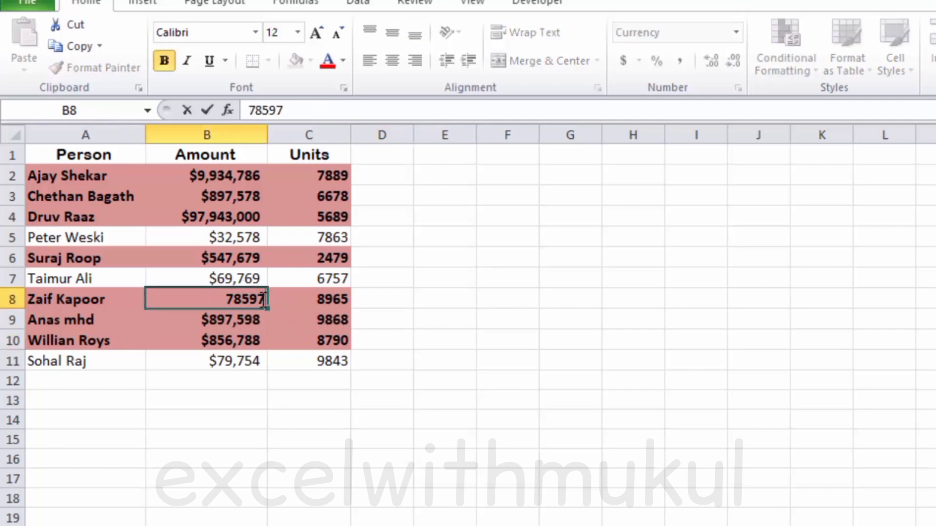
{"action": "key", "text": "BackSpace"}
{"action": "key", "text": "Return"}
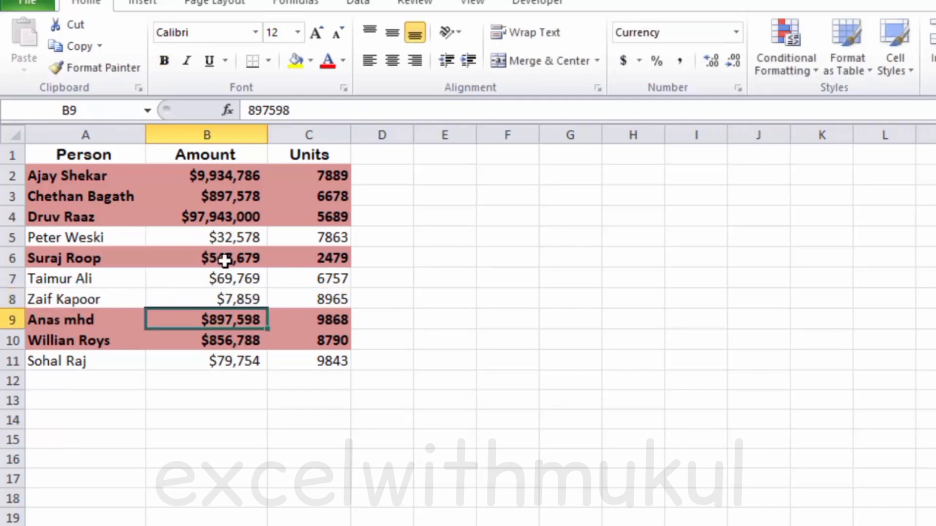
Change the amount in cell B5 to 3257800
{"action": "double_click", "coordinate": [220, 242]}
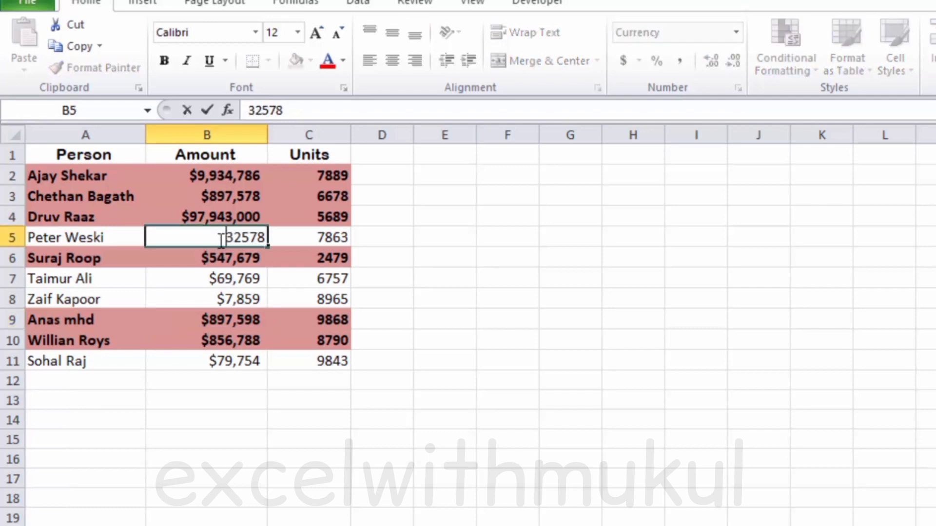
{"action": "key", "text": "Right"}
{"action": "key", "text": "Right"}
{"action": "key", "text": "Right"}
{"action": "key", "text": "Right"}
{"action": "key", "text": "Right"}
{"action": "type", "text": "00"}
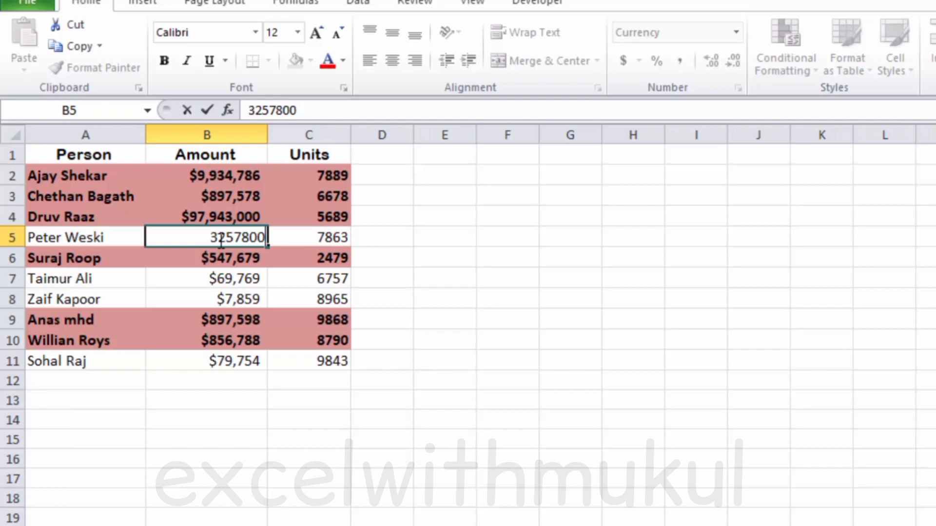
{"action": "key", "text": "Return"}
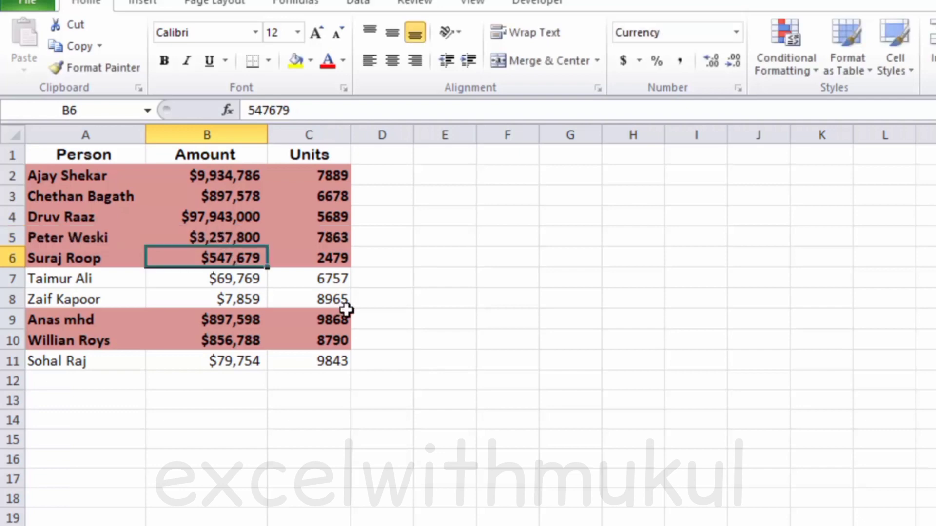